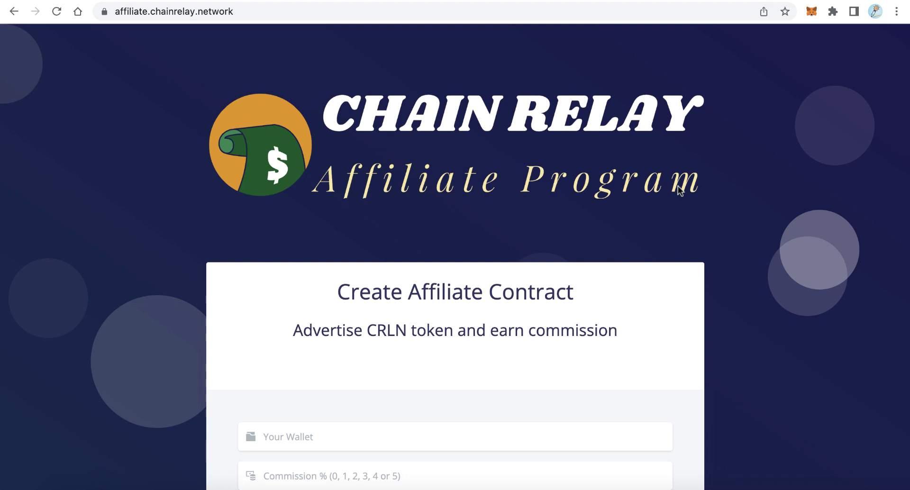
Step: Examine the Chain Relay affiliate page, including its web address and the Create Affiliate Contract form
scroll(679, 190, down, 5)
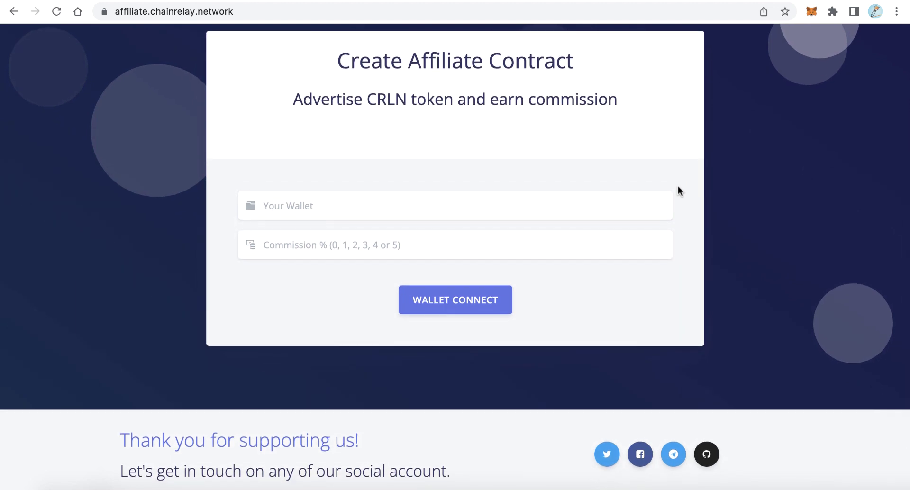
scroll(678, 187, up, 5)
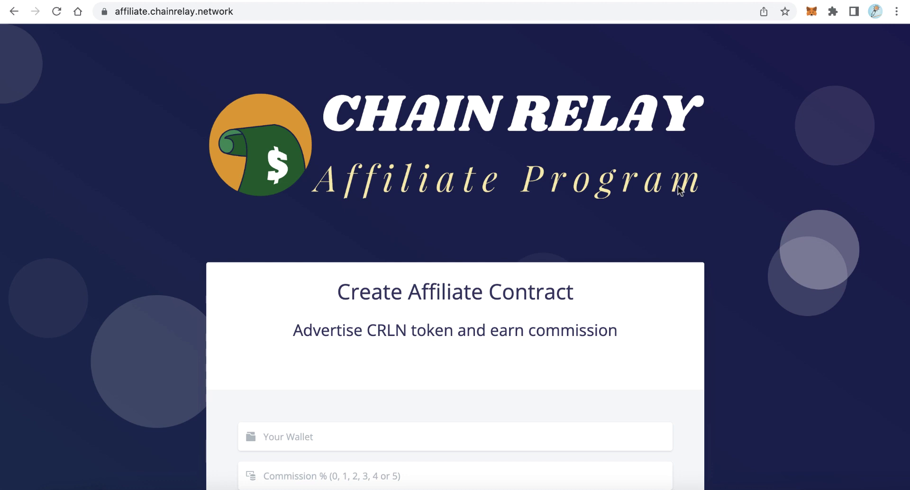
scroll(732, 234, down, 4)
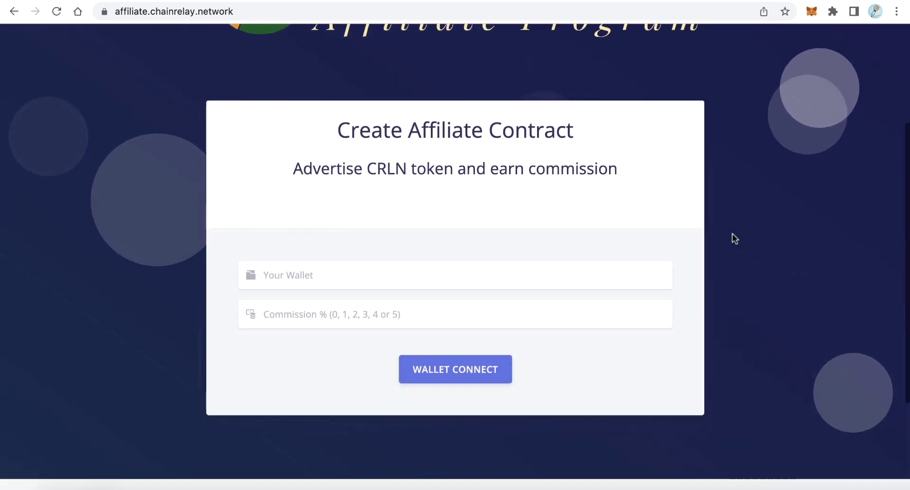
scroll(732, 234, down, 2)
scroll(734, 245, up, 6)
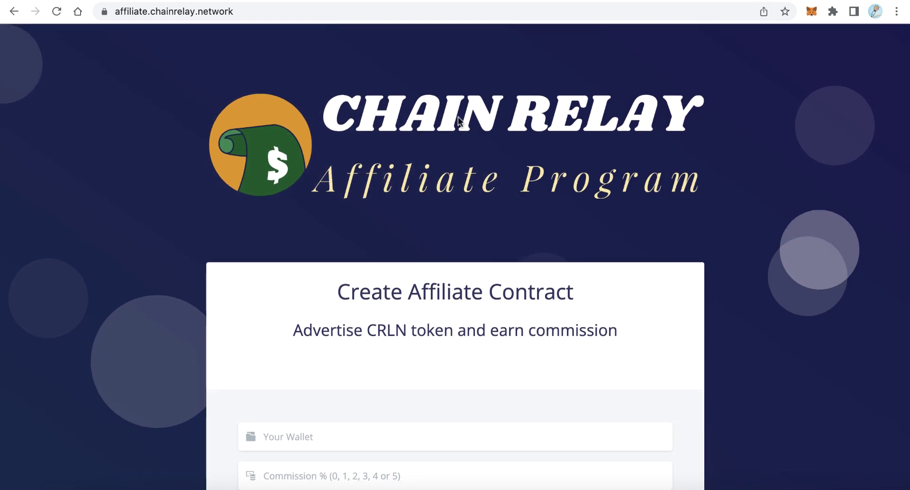
click(157, 15)
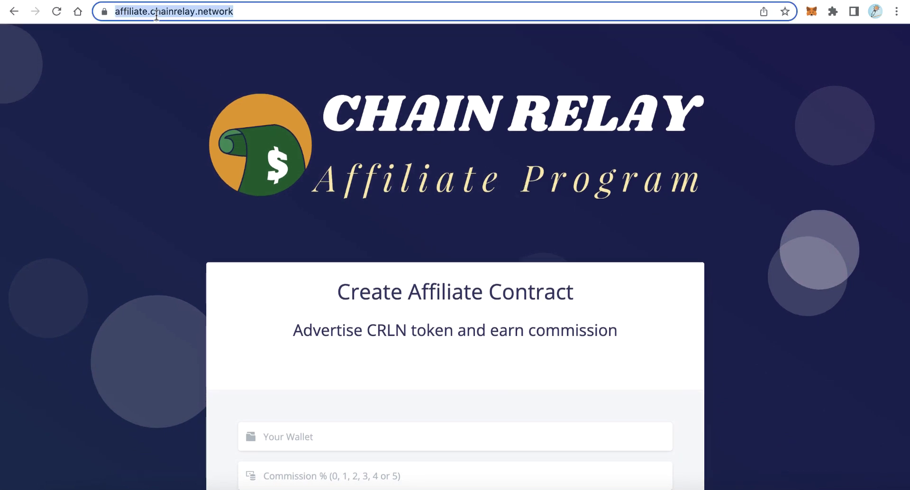
click(376, 90)
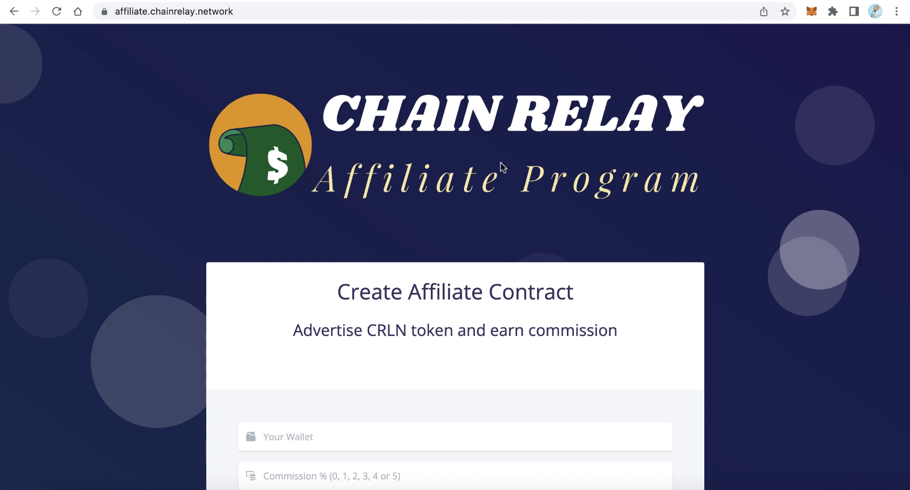
scroll(618, 192, down, 4)
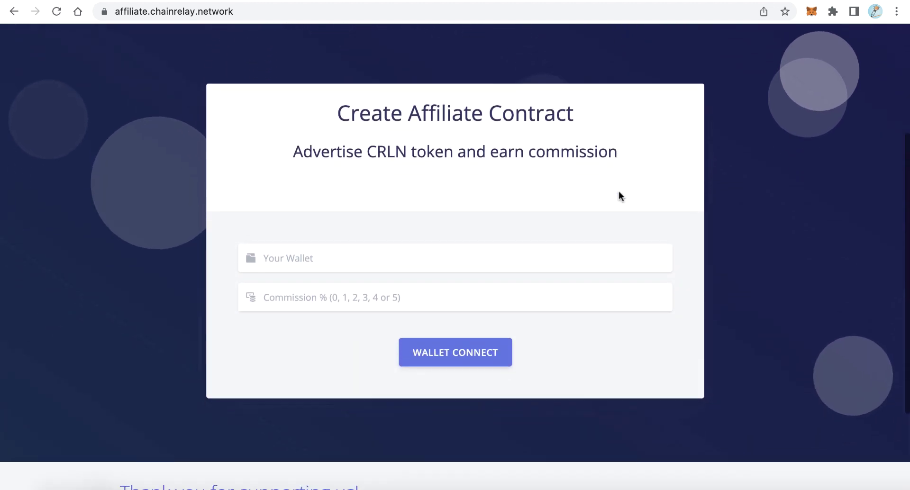
scroll(618, 191, up, 4)
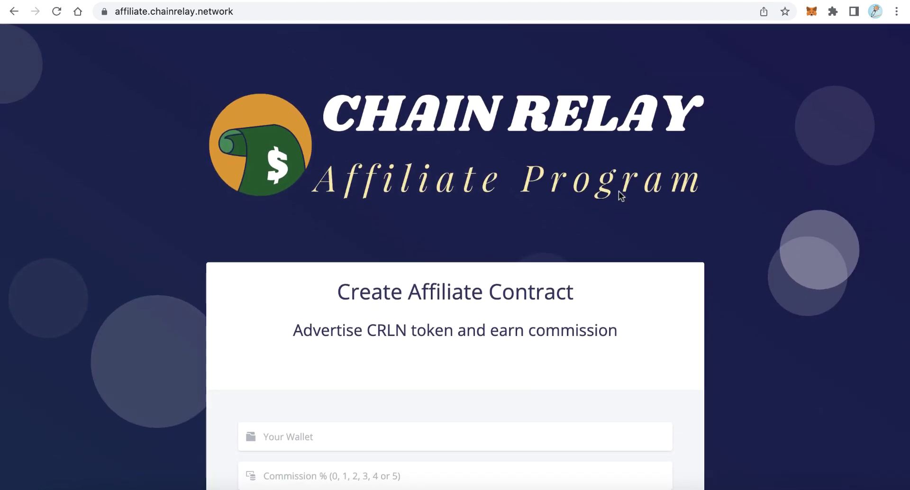
scroll(620, 195, down, 2)
scroll(620, 195, up, 2)
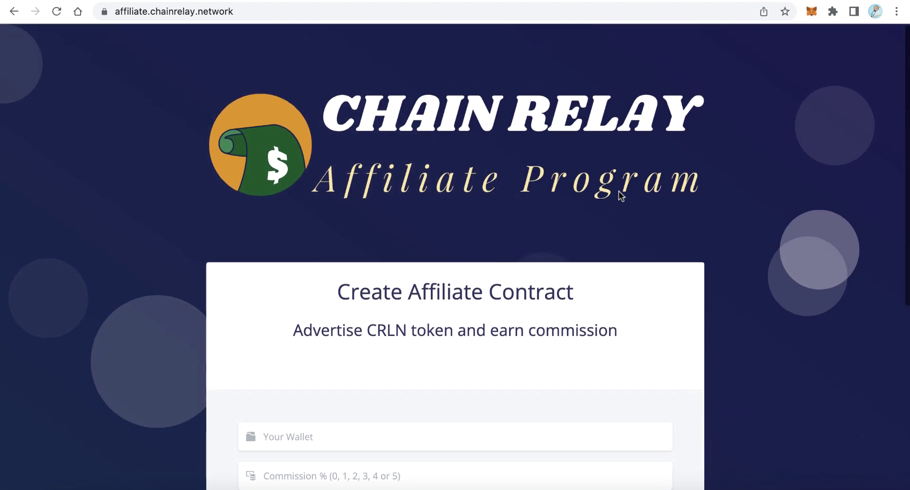
scroll(619, 192, down, 4)
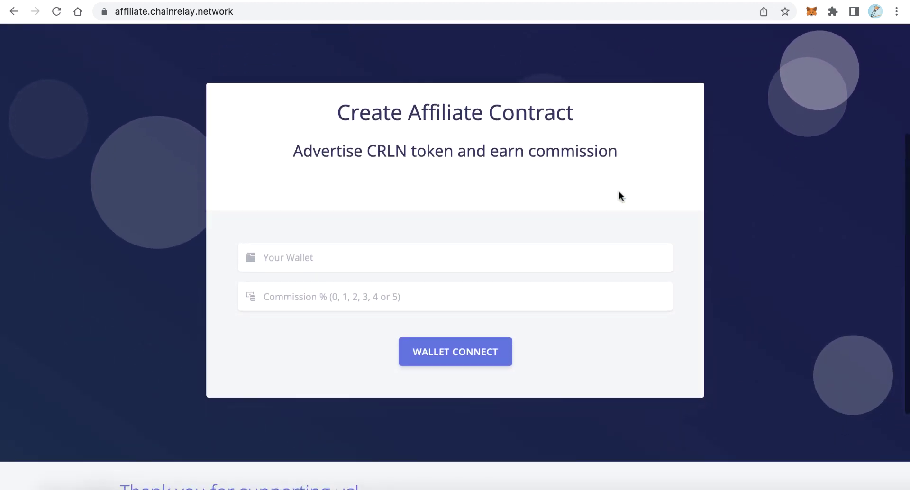
scroll(618, 191, up, 4)
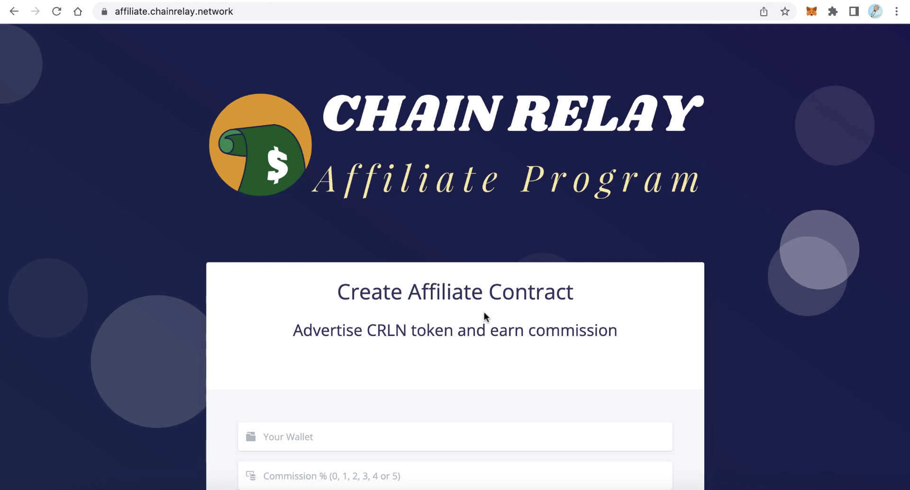
scroll(484, 312, down, 3)
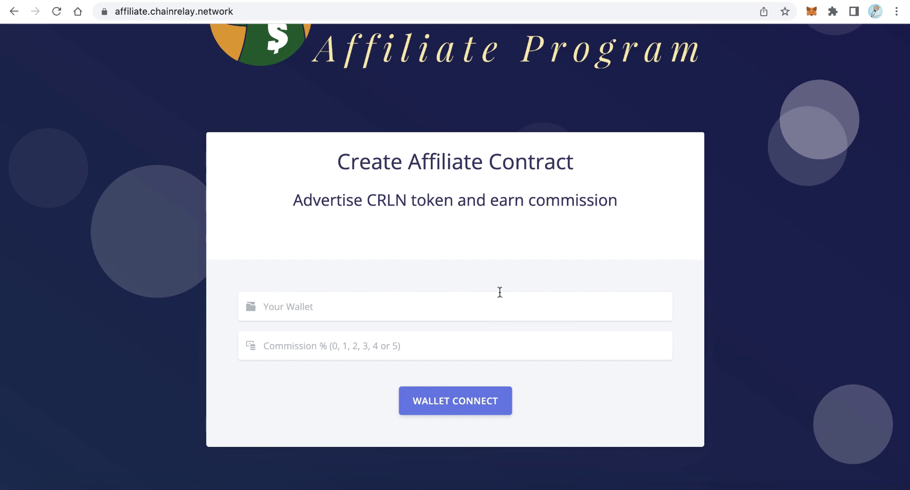
scroll(435, 277, down, 2)
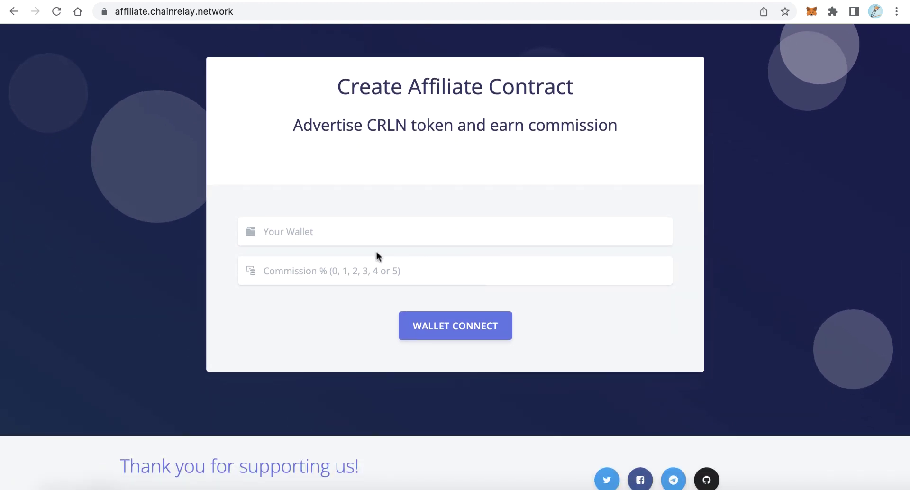
Step: Set the commission percentage in the Create Affiliate Contract form to 5, leaving the wallet field empty
click(291, 231)
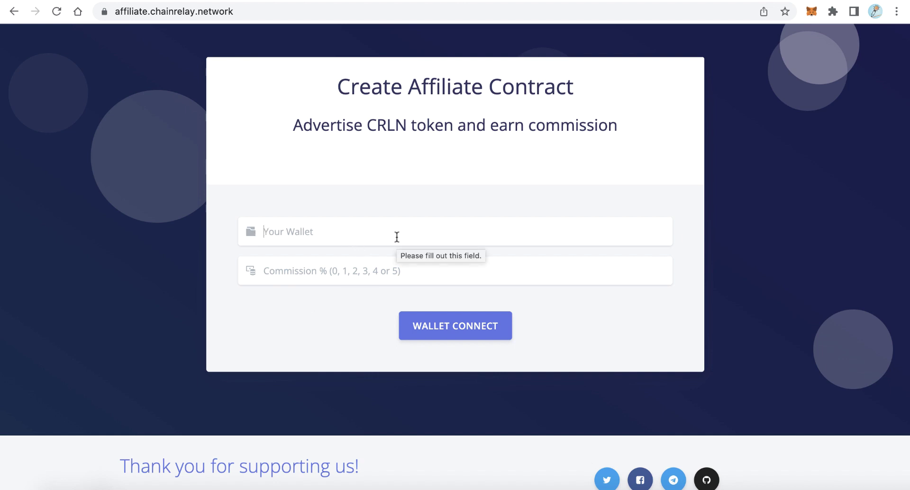
click(299, 272)
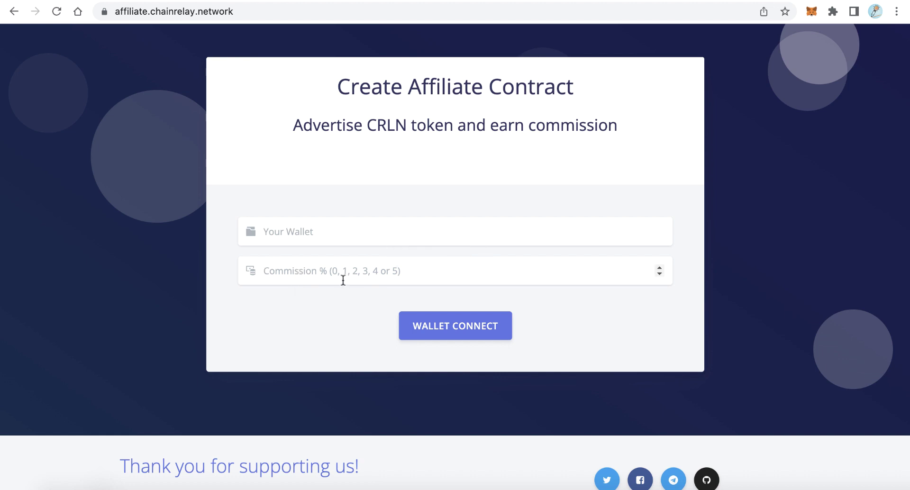
text(5)
click(354, 323)
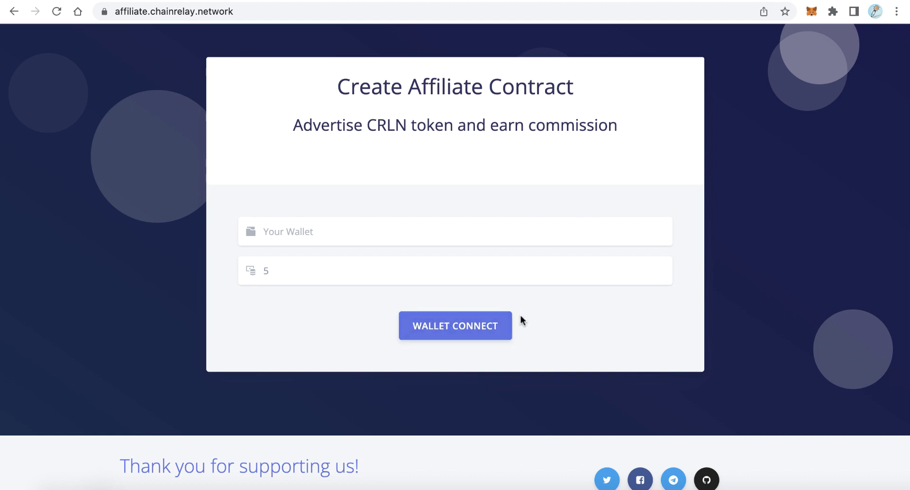
Step: Review the affiliate page from header to form, including the wallet and commission fields
scroll(527, 318, up, 5)
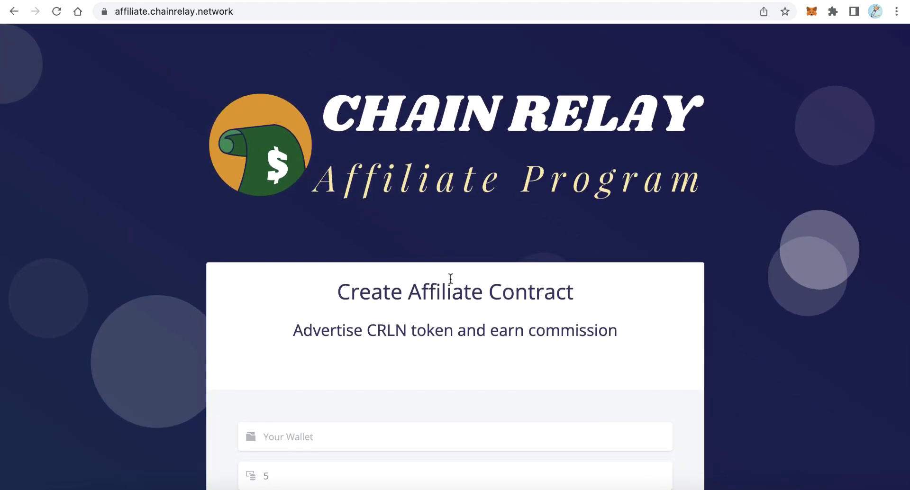
scroll(461, 283, down, 5)
scroll(462, 284, up, 4)
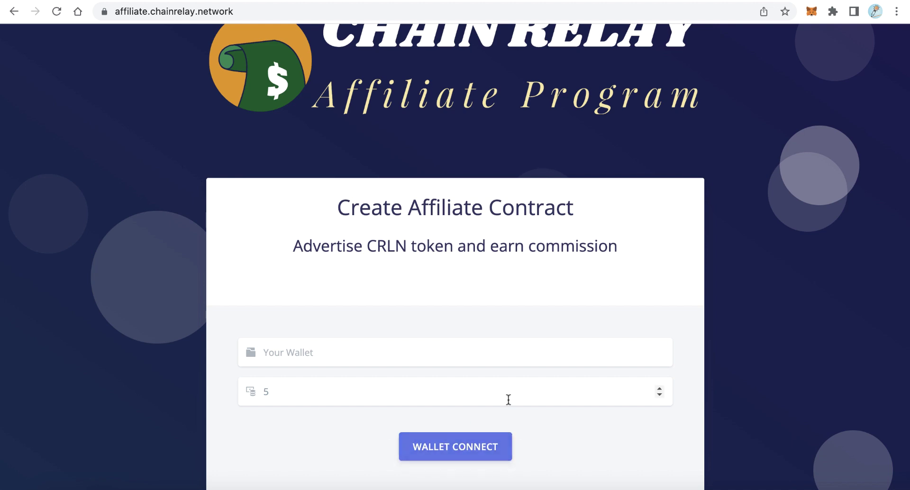
scroll(508, 400, up, 2)
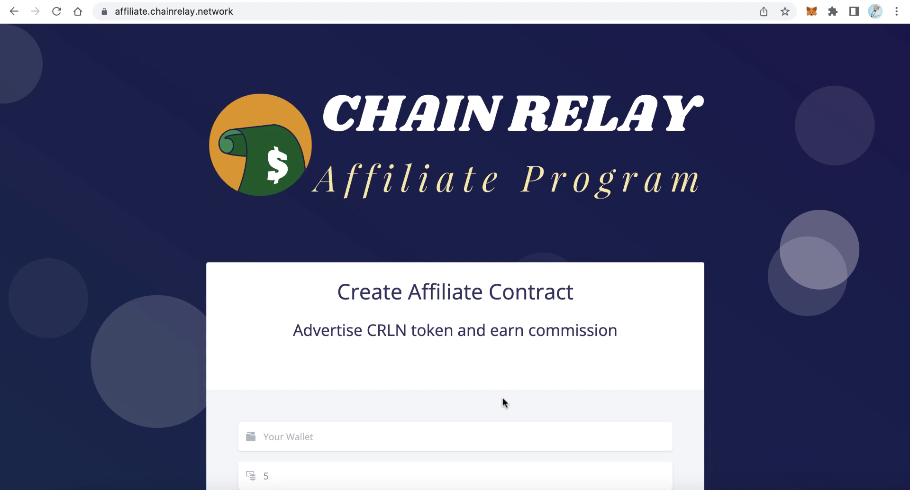
scroll(503, 399, down, 2)
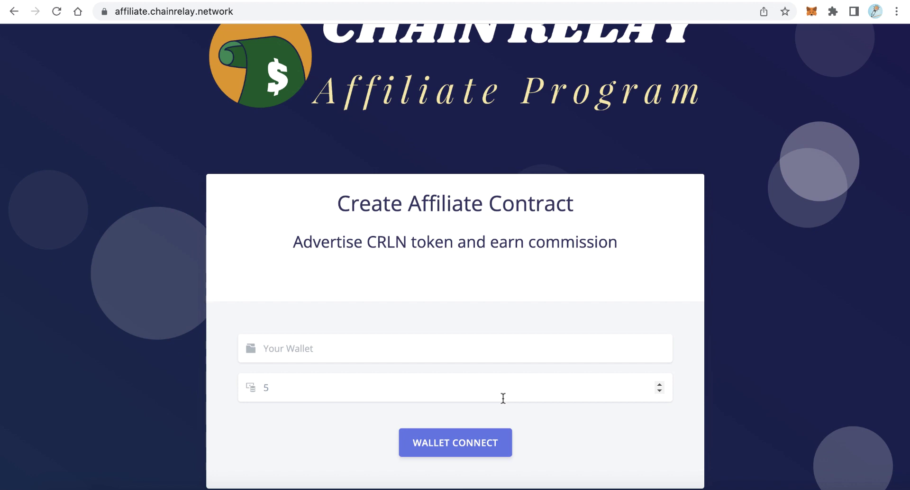
scroll(503, 398, up, 2)
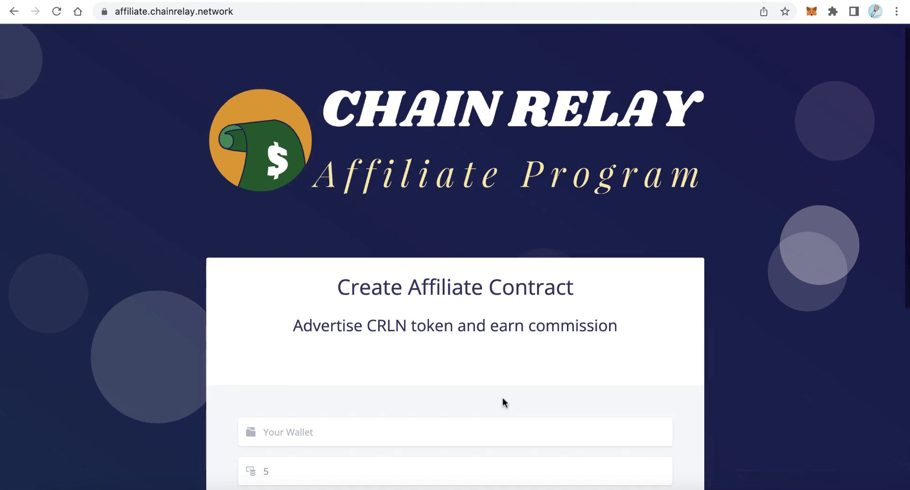
scroll(502, 397, down, 3)
drag(278, 395, 226, 388)
click(189, 374)
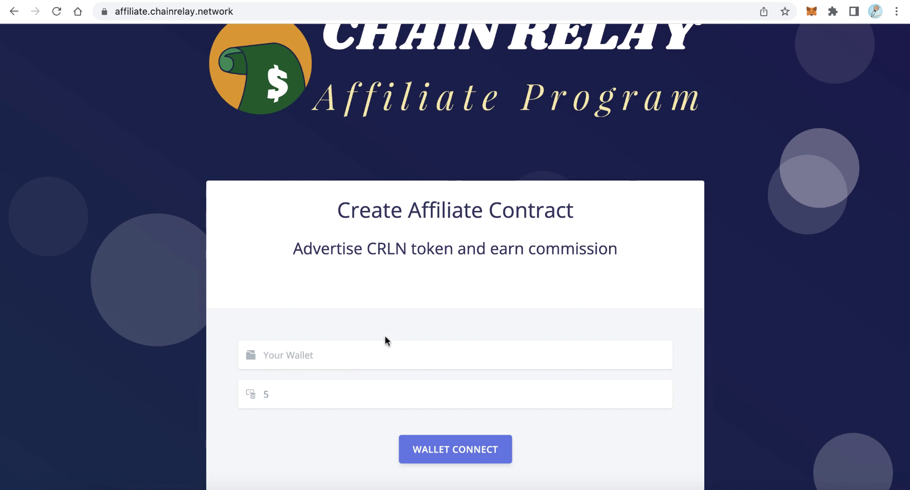
scroll(386, 340, up, 3)
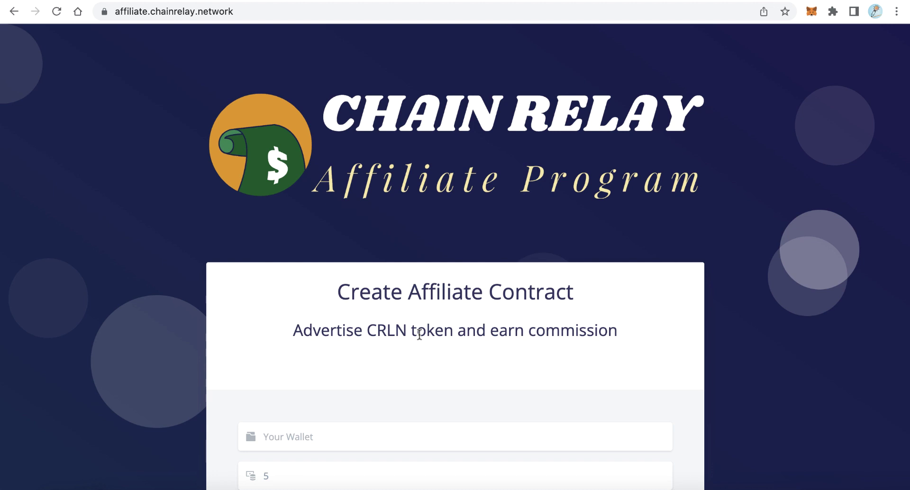
Step: Switch to the 0xfactory.com site and open its Dapps downloads page
click(308, 4)
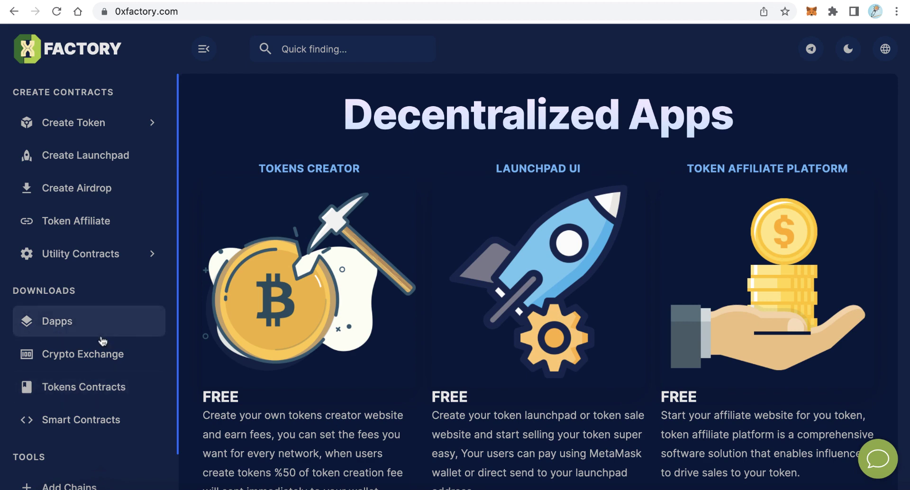
click(54, 327)
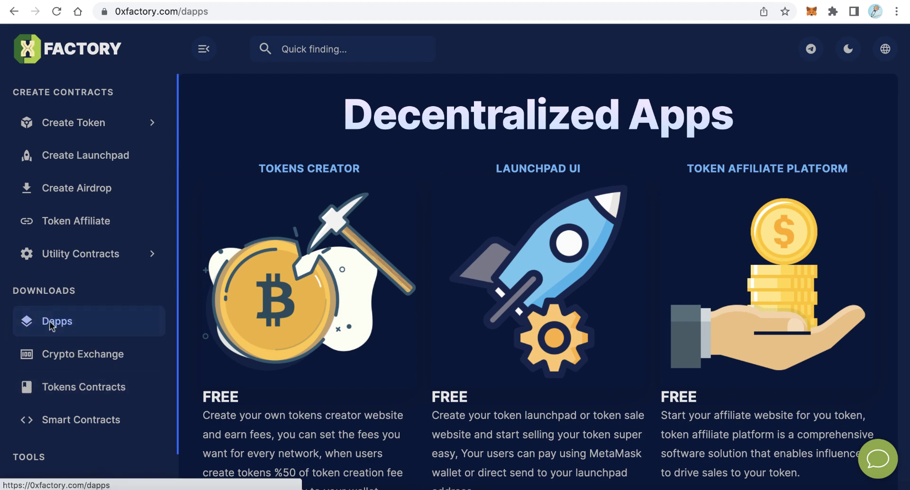
drag(682, 116, 382, 109)
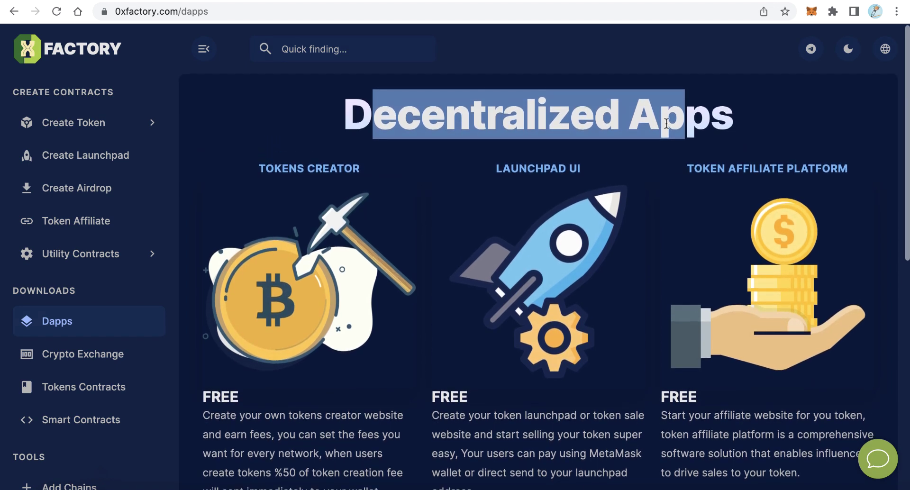
click(665, 120)
Step: Download the free Token Affiliate Platform package from the Decentralized Apps list and dismiss the download notice
drag(670, 167, 866, 171)
click(866, 171)
scroll(745, 325, down, 3)
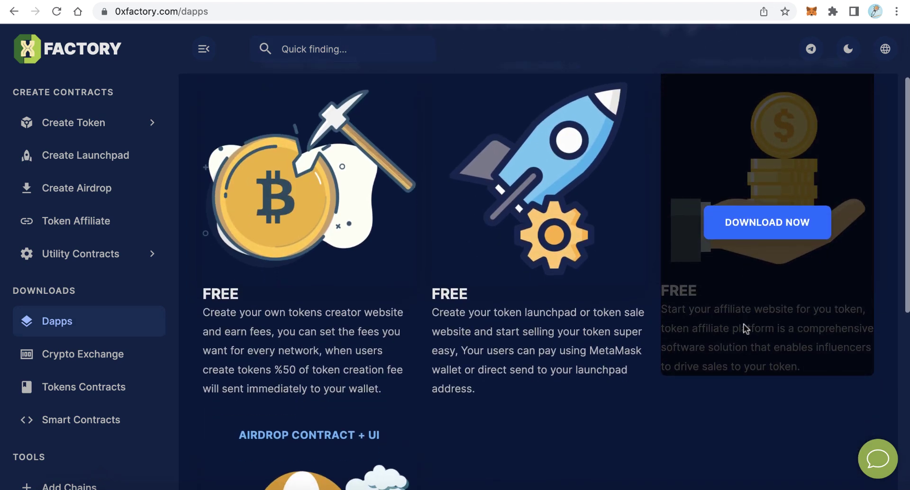
scroll(739, 286, up, 2)
click(772, 287)
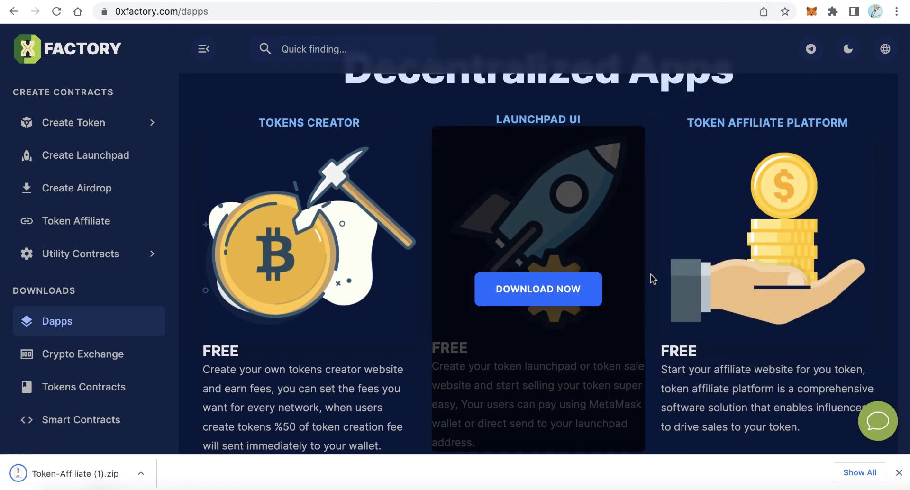
click(898, 473)
Step: Switch to Finder, extract Token-Affiliate.zip, and open the extracted Token-Affiliate folder
click(888, 488)
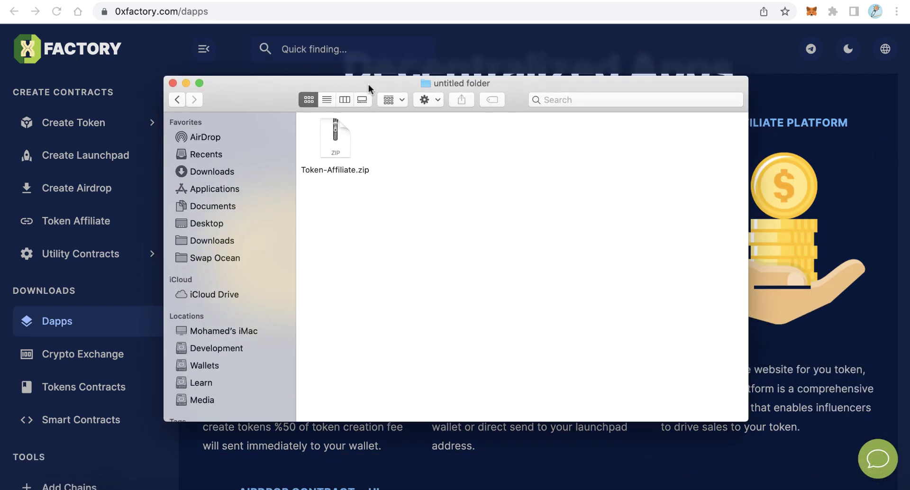
click(336, 142)
double_click(336, 142)
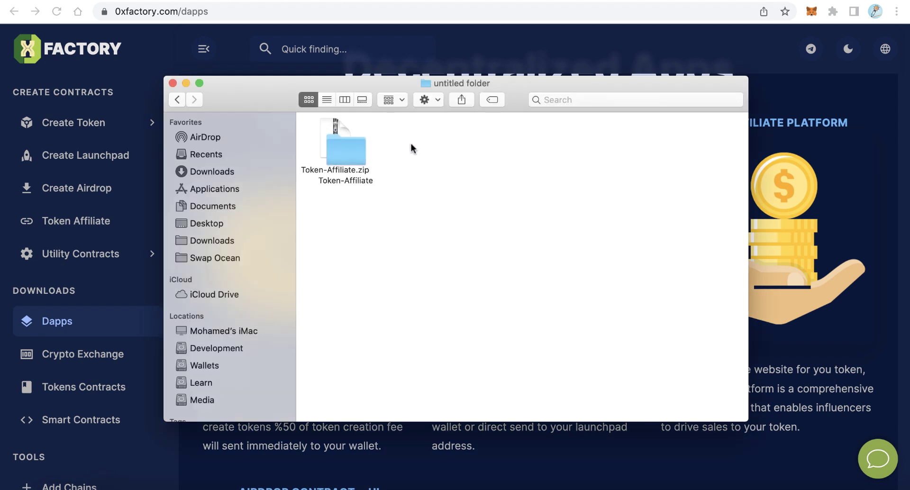
click(441, 192)
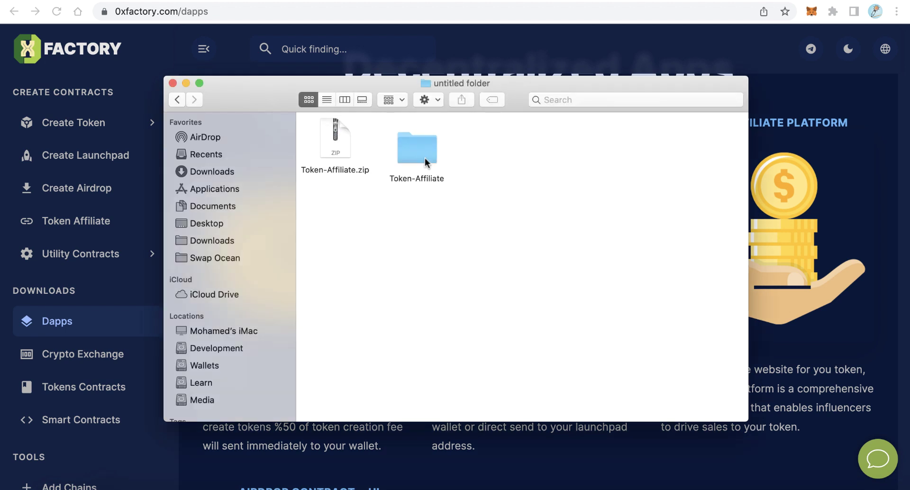
click(424, 155)
double_click(423, 156)
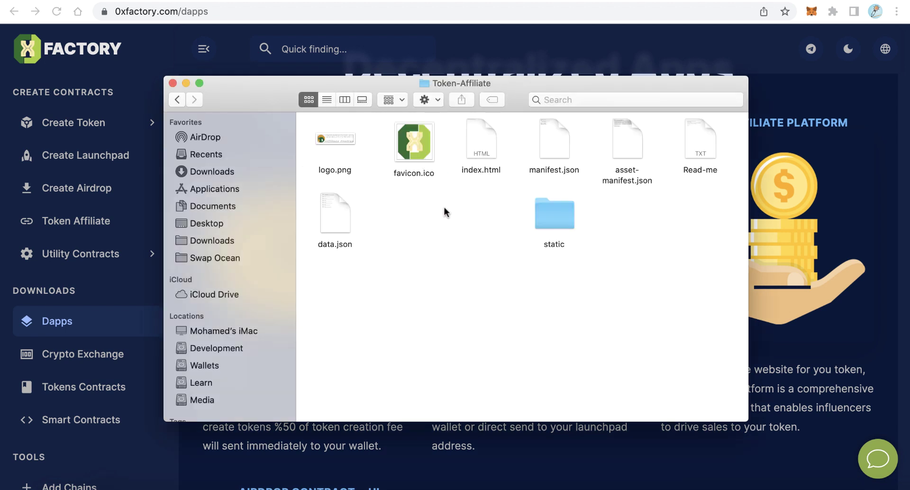
Step: Look over the files in the Token-Affiliate folder, and return to the Chain Relay affiliate page in Chrome
drag(673, 273, 315, 149)
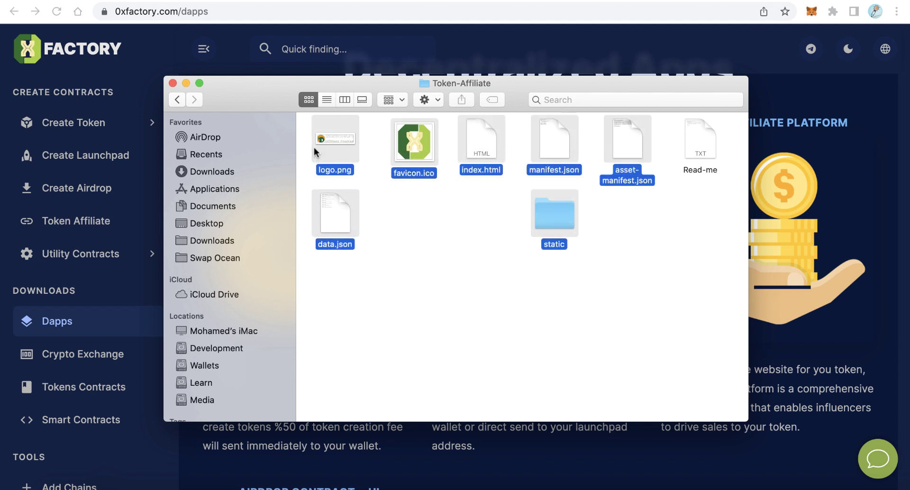
click(419, 258)
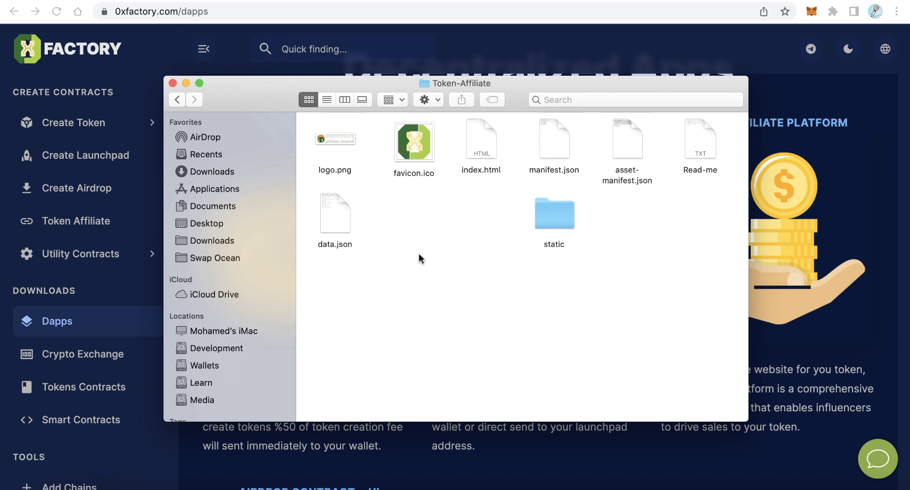
click(467, 1)
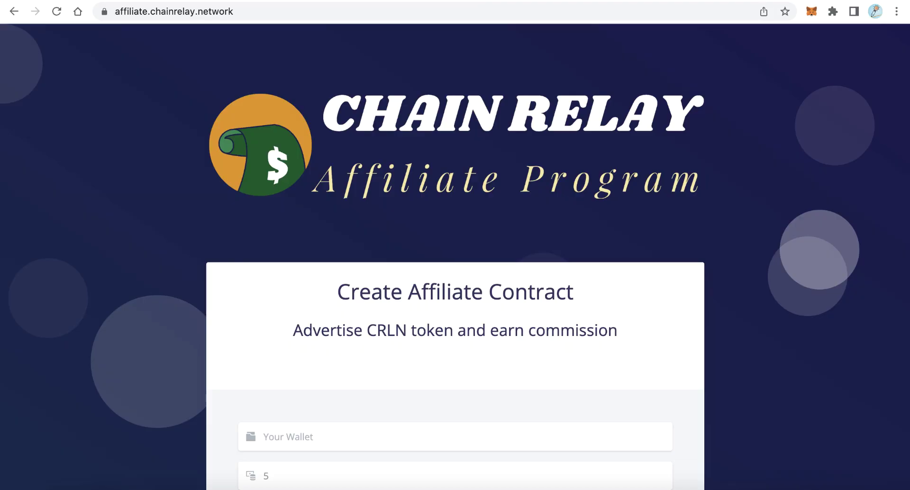
Step: Compare the logo banner on the Chain Relay affiliate page with logo.png and favicon.ico in Finder's Token-Affiliate folder
drag(246, 77, 523, 217)
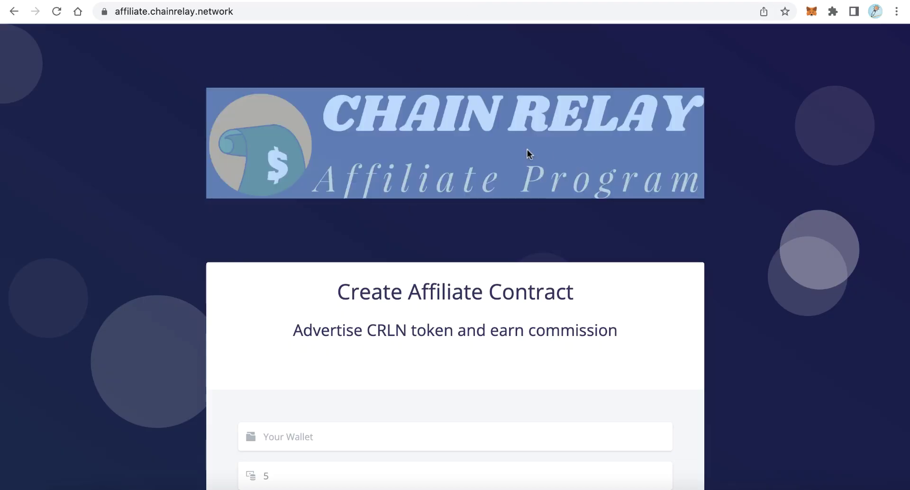
click(729, 154)
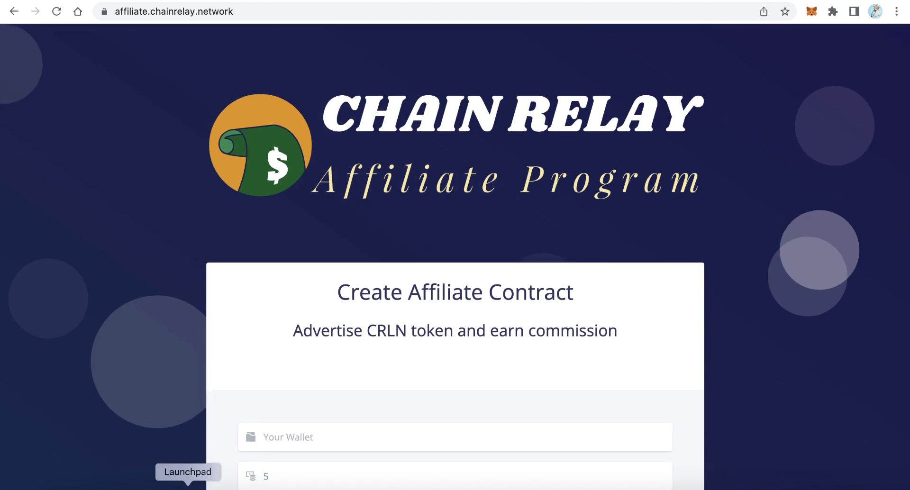
click(134, 488)
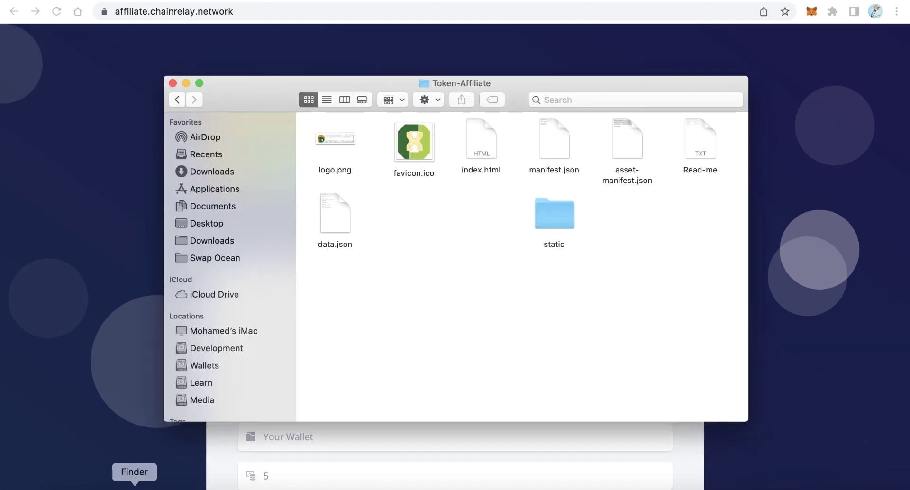
click(329, 142)
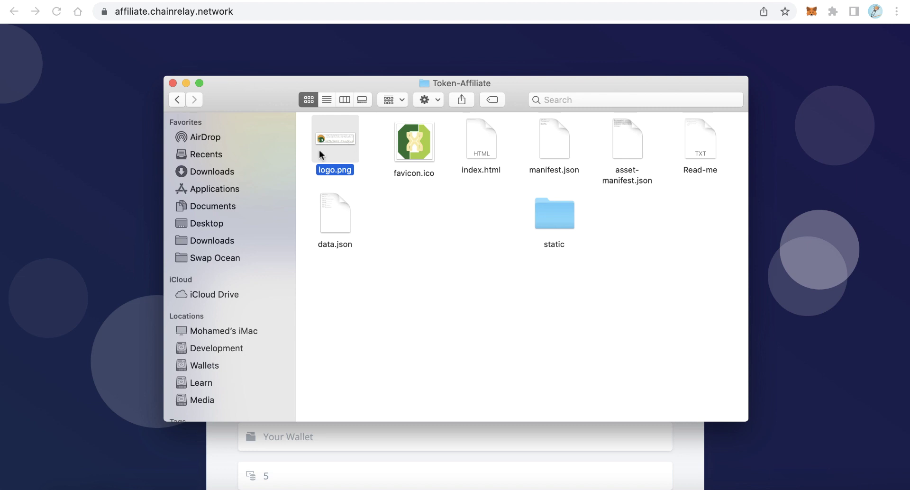
click(410, 153)
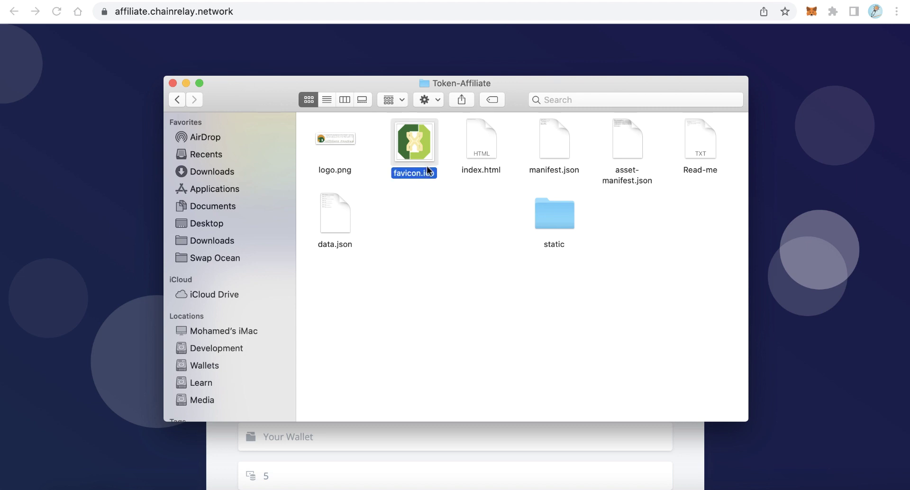
click(442, 212)
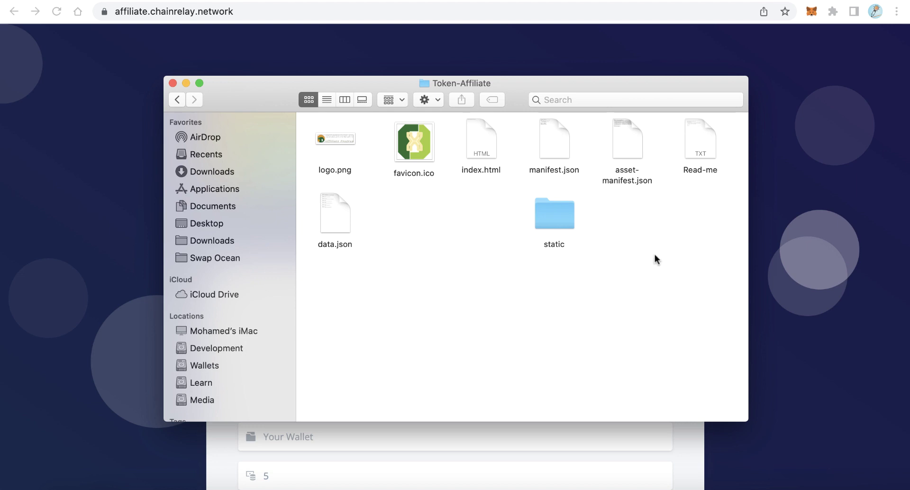
Step: Switch to the Chain Relay affiliate page in Chrome and look over its layout
click(814, 255)
scroll(583, 220, down, 6)
scroll(584, 219, up, 6)
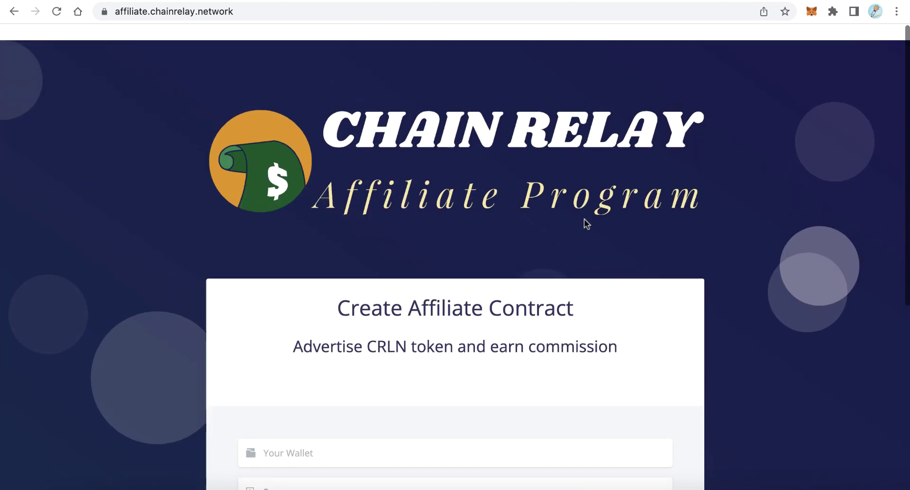
scroll(584, 219, down, 3)
scroll(584, 219, up, 3)
Step: Switch to Finder and open data.json from the Token-Affiliate folder in TextEdit, placing its window fully in view
click(135, 488)
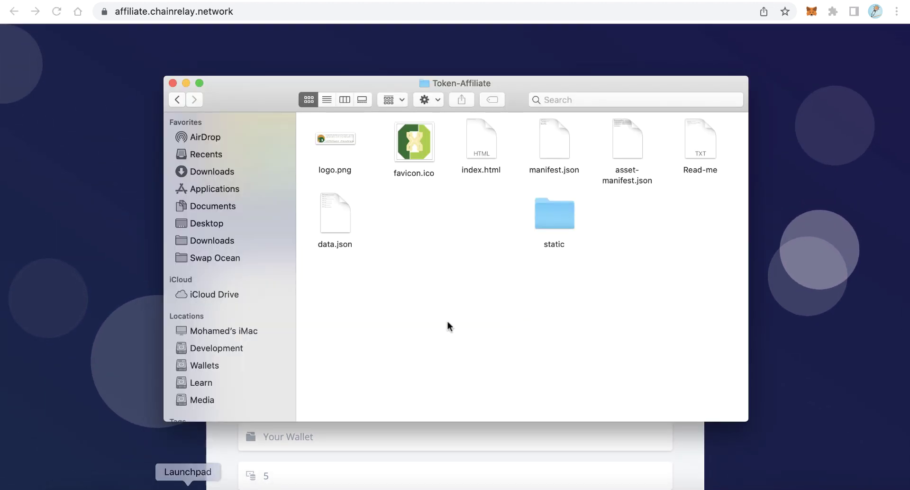
click(337, 203)
right_click(337, 204)
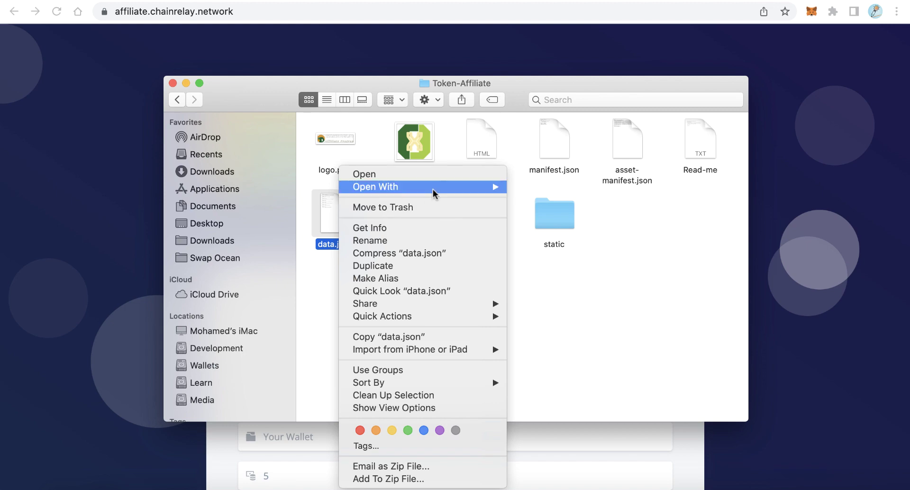
mouse_move(434, 189)
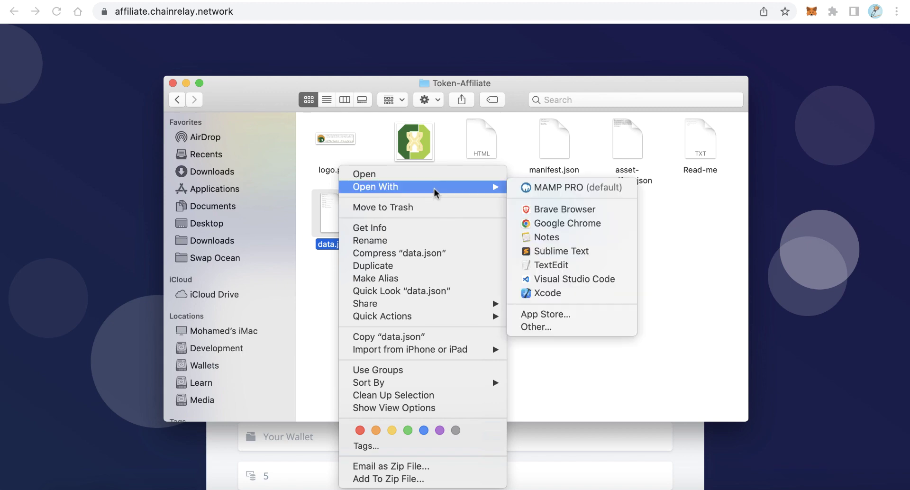
click(585, 263)
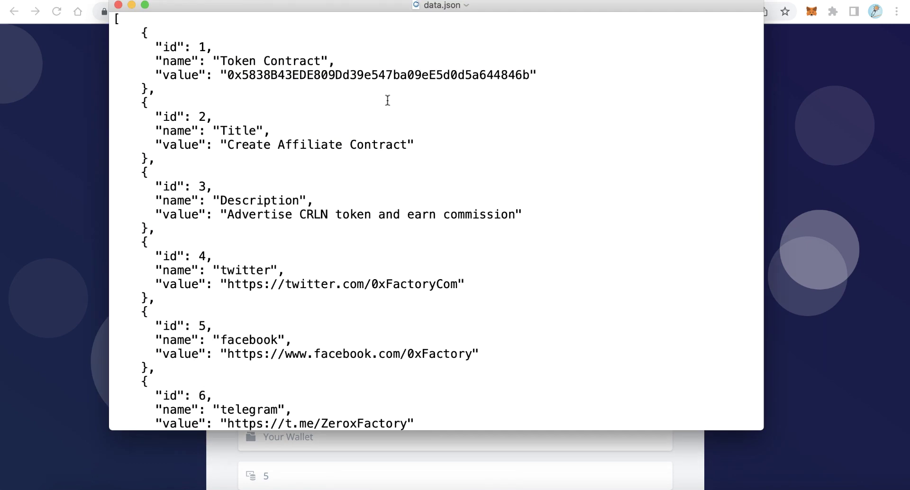
drag(357, 14, 430, 61)
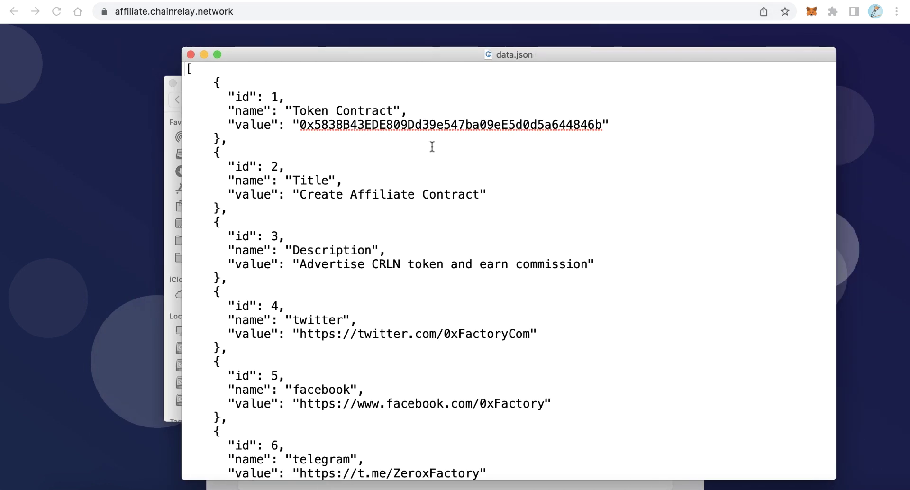
Step: Compare the Token Contract value in data.json with the contract address on the token's BscScan page in Chrome
double_click(380, 125)
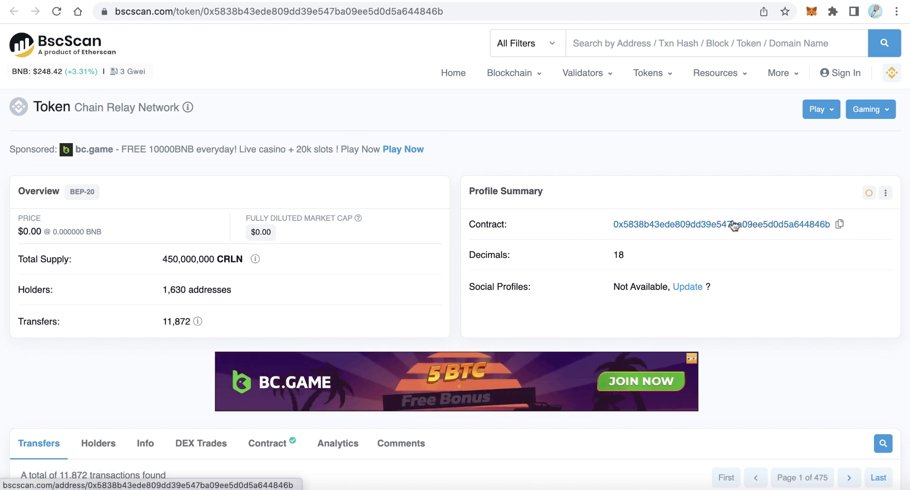
click(455, 488)
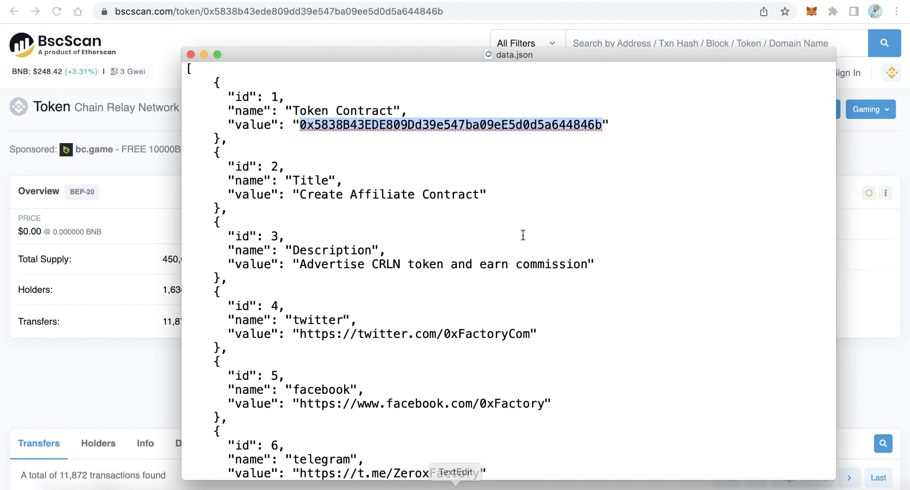
click(464, 175)
double_click(446, 124)
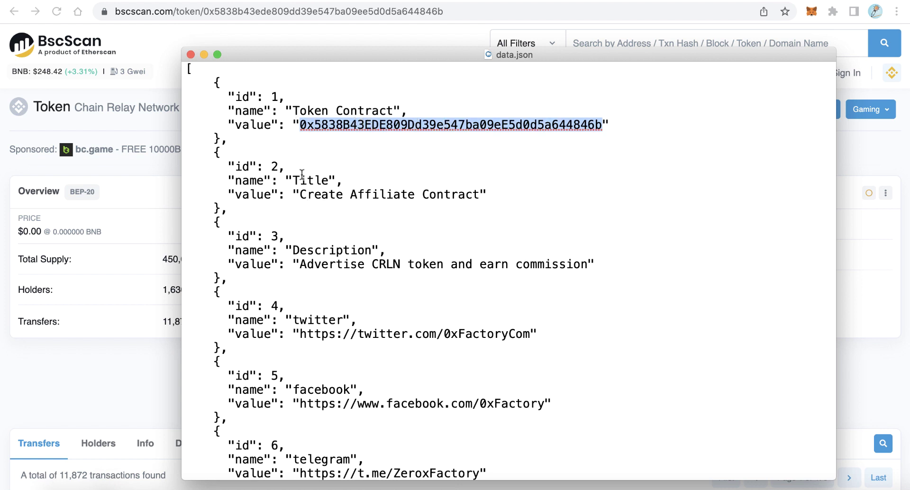
Step: Compare the "Create Affiliate Contract" heading on the affiliate page in Chrome with the Title value in data.json in TextEdit
click(457, 11)
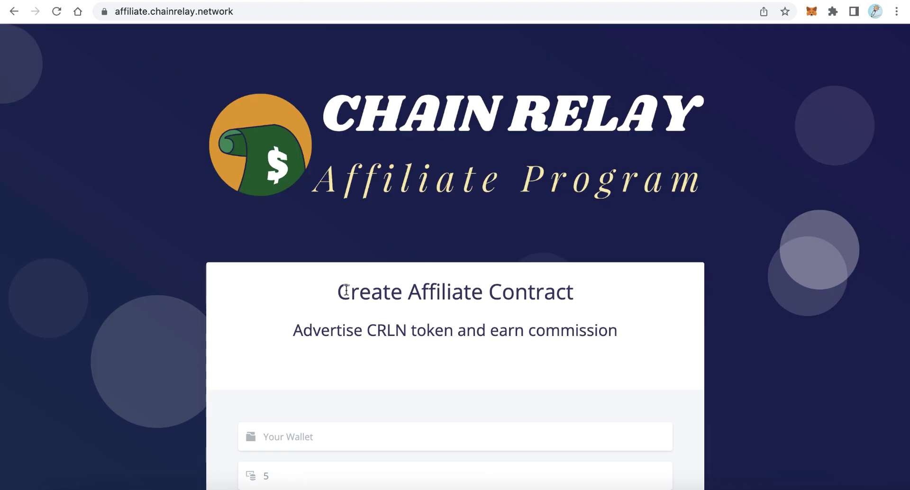
drag(349, 291, 545, 292)
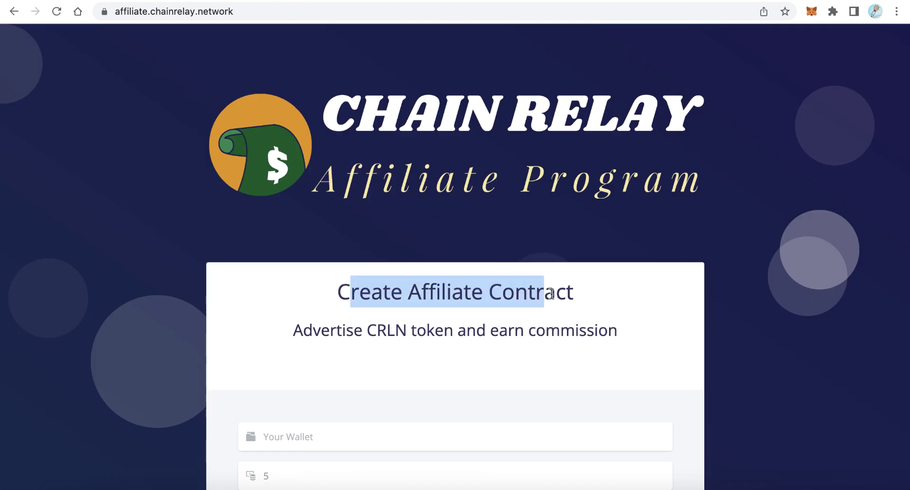
click(454, 486)
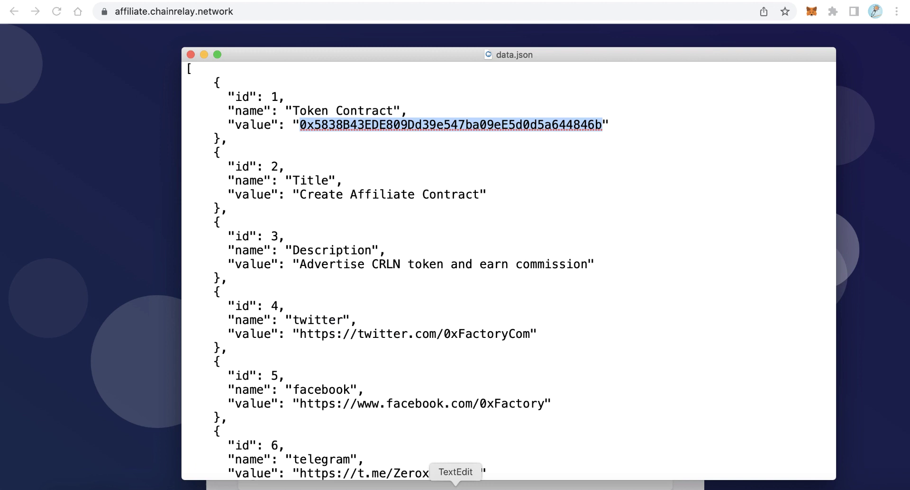
click(405, 183)
drag(327, 198, 425, 203)
click(425, 204)
Step: Compare the Description value in data.json with the line below the heading on the affiliate page, switching between TextEdit and Chrome
drag(329, 265, 386, 267)
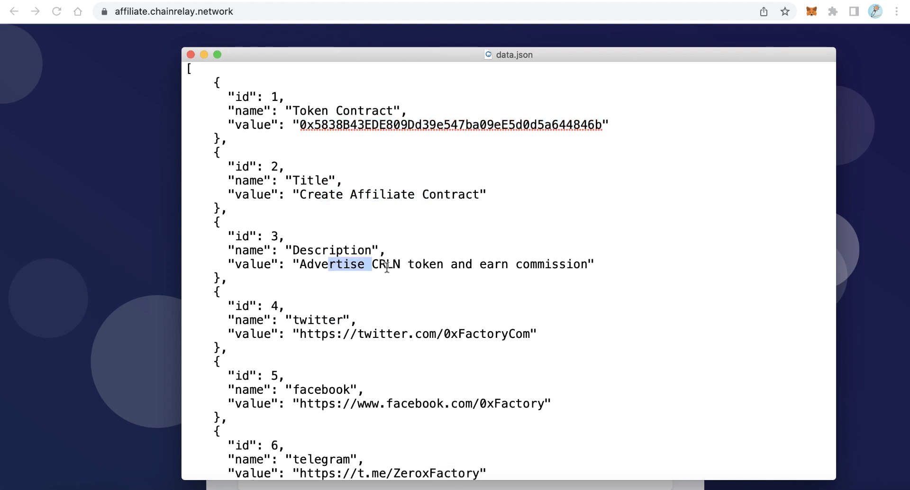
triple_click(387, 267)
click(159, 225)
drag(342, 331, 312, 331)
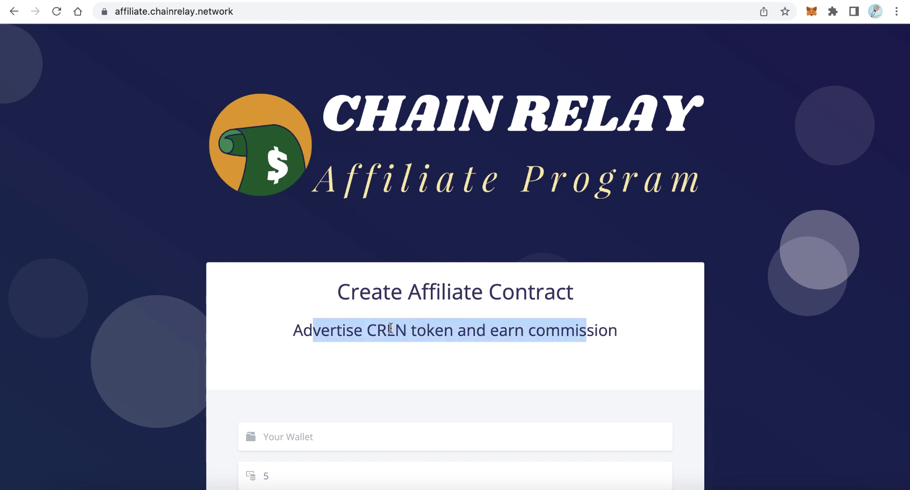
scroll(417, 329, down, 3)
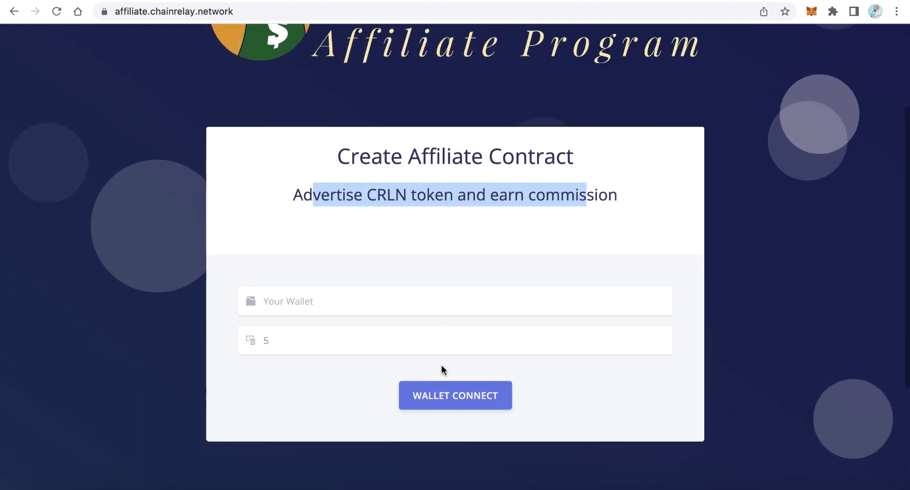
click(455, 483)
click(465, 264)
click(301, 264)
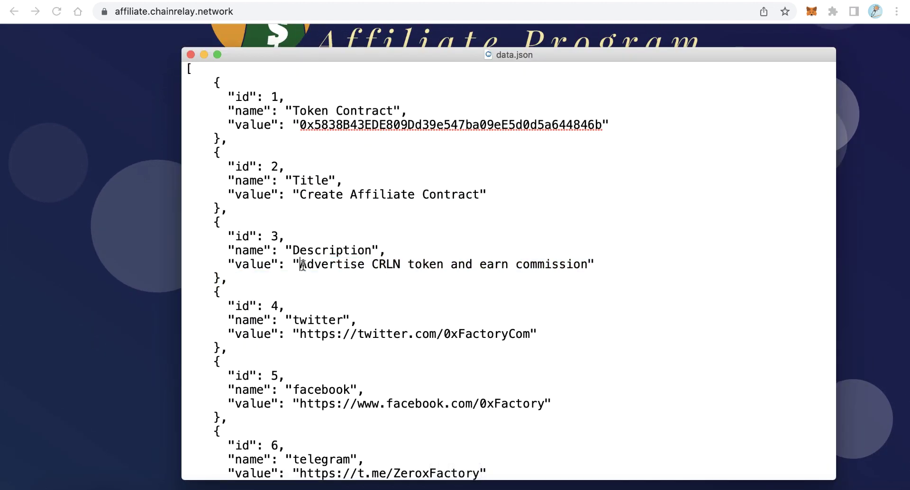
drag(300, 264, 415, 265)
Step: Compare the twitter, facebook, telegram and github entries in data.json with the social icons in the affiliate page's footer in Chrome
scroll(459, 273, down, 5)
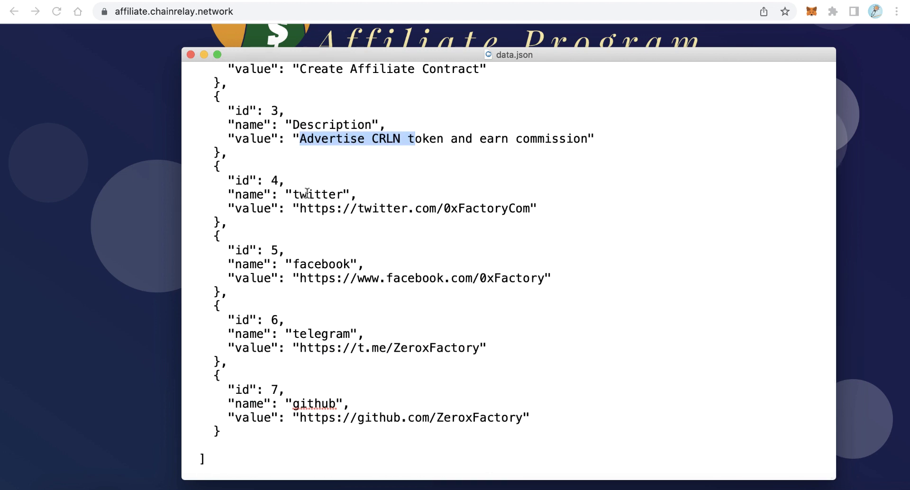
click(134, 331)
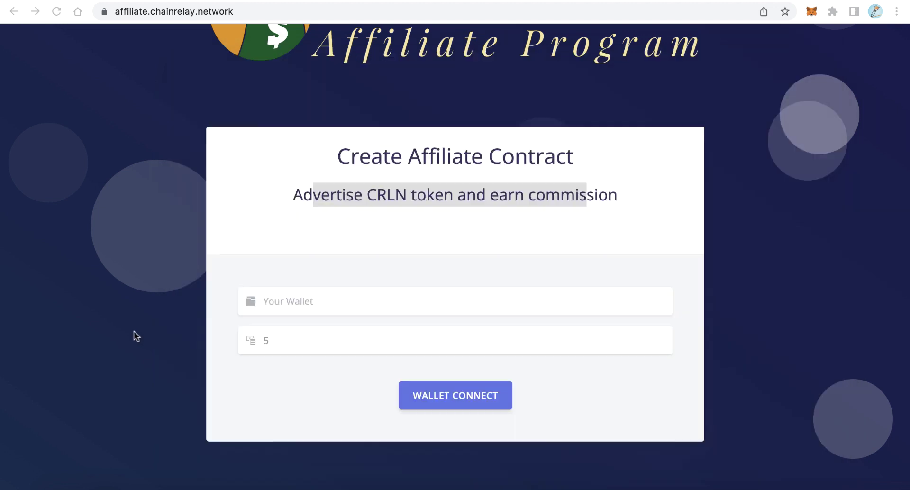
scroll(379, 341, down, 5)
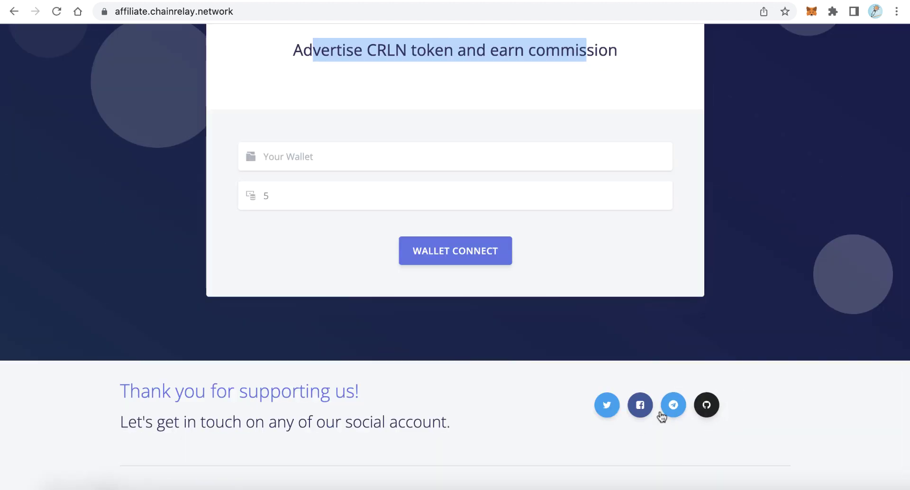
click(455, 484)
click(420, 309)
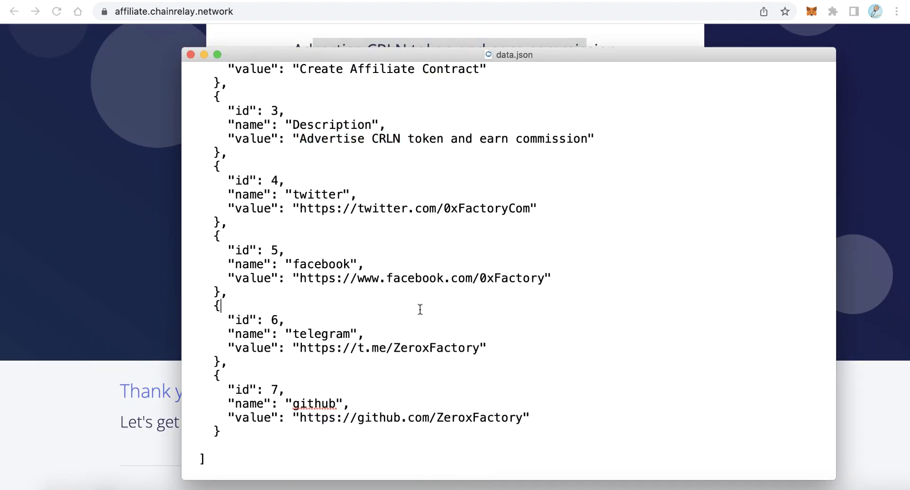
drag(285, 181, 587, 431)
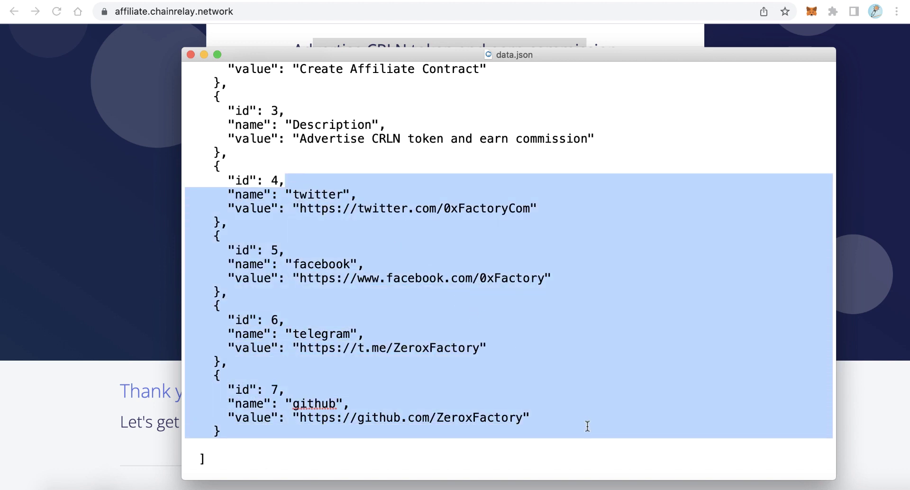
click(437, 353)
scroll(424, 312, up, 3)
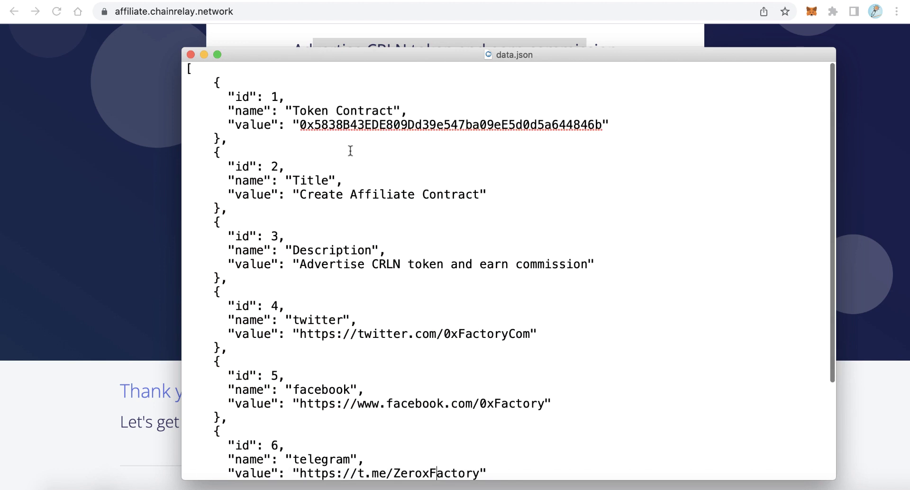
Step: Close data.json, switch to Finder, and select every item in the Token-Affiliate folder
click(190, 54)
click(135, 486)
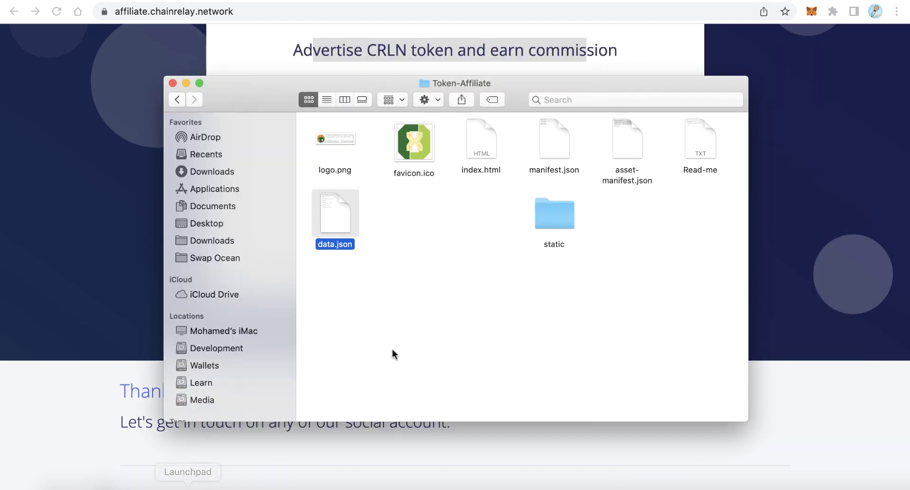
click(449, 352)
drag(710, 306, 313, 156)
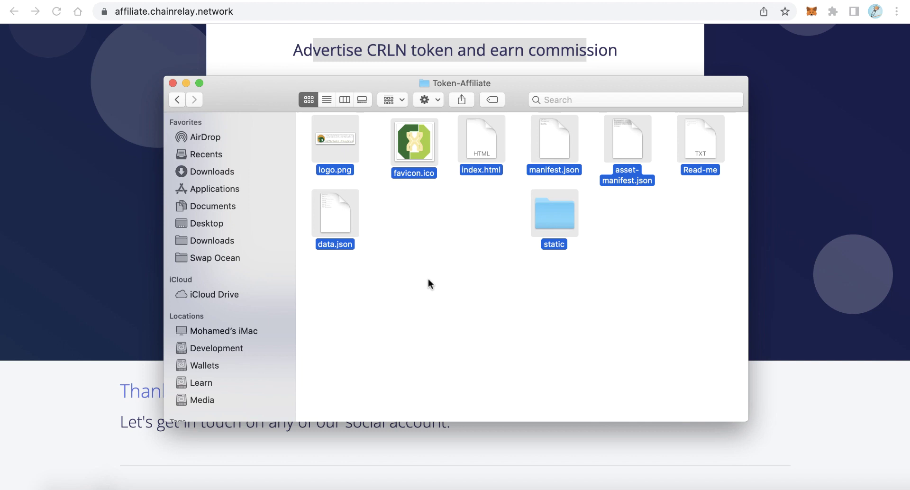
Step: Return to the affiliate page in Chrome, clear the text selection, and review the page from its footer up to the logo
key(super+Tab)
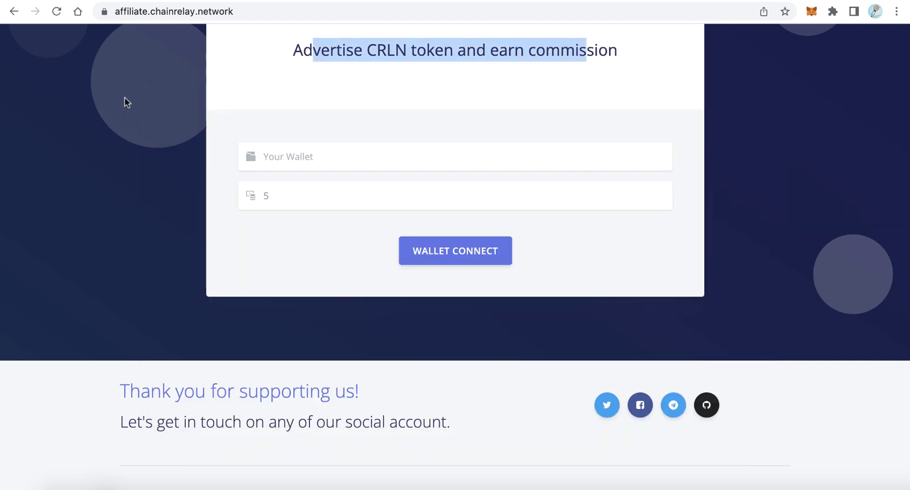
click(135, 36)
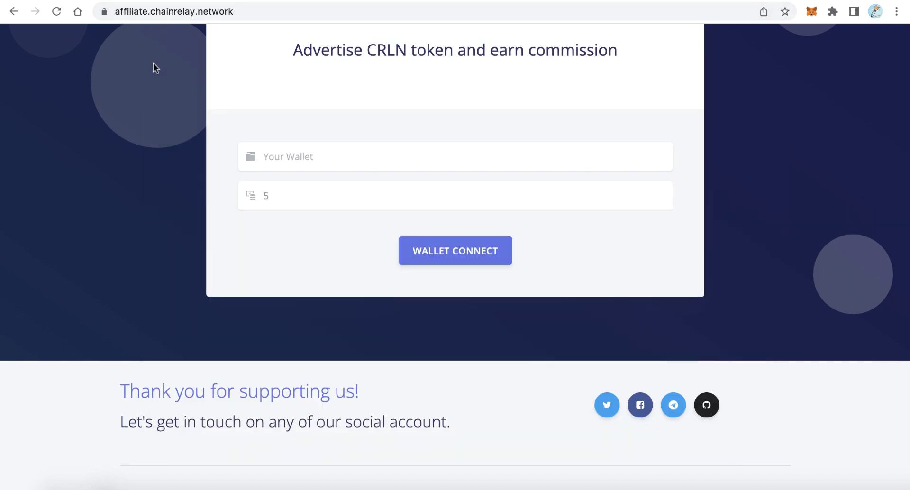
scroll(144, 105, up, 2)
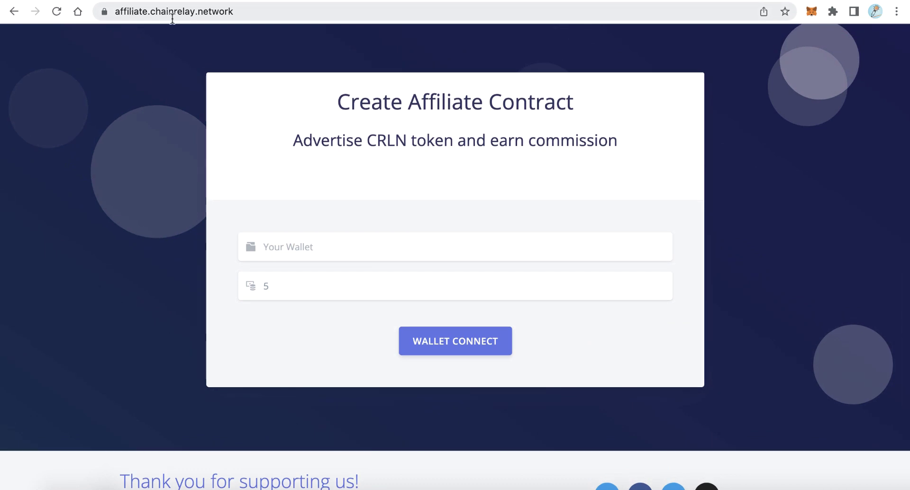
click(452, 486)
click(89, 199)
scroll(366, 224, up, 5)
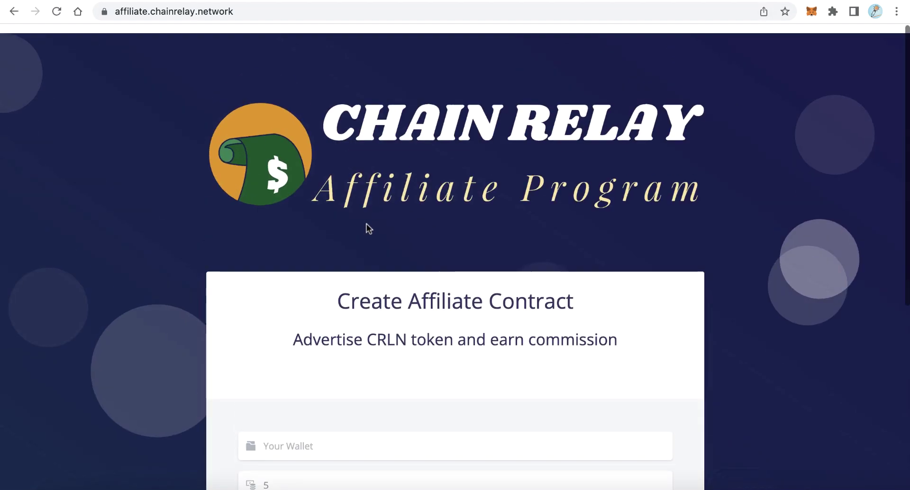